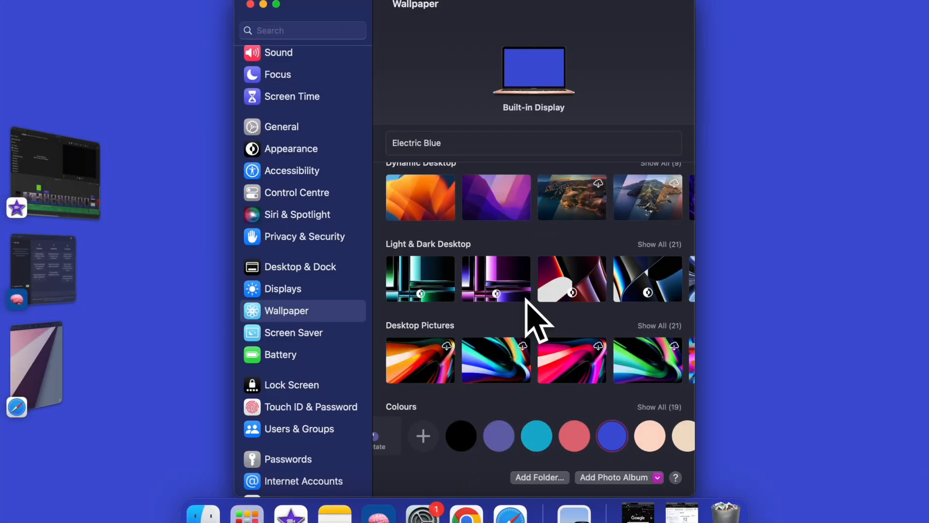
Step: Preview the Monterey Graphic and Big Sur dynamic wallpapers
left_click(497, 195)
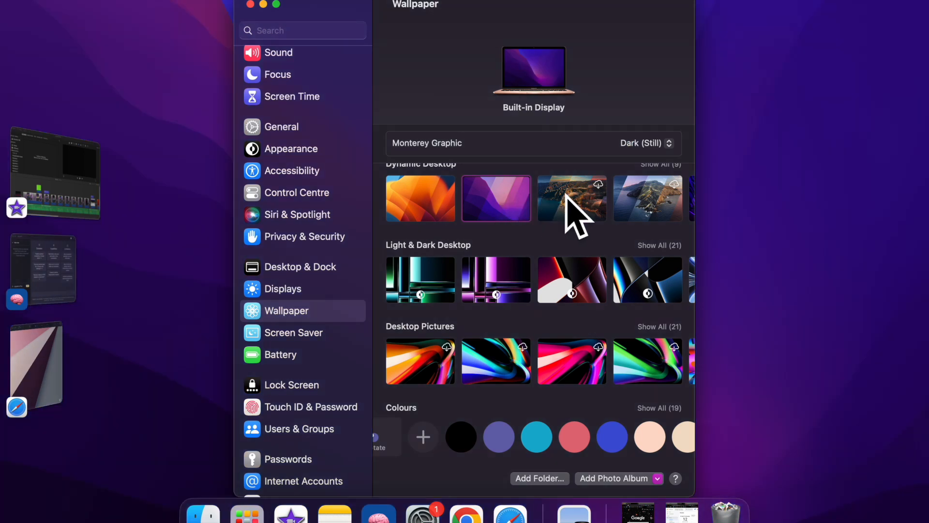
left_click(568, 197)
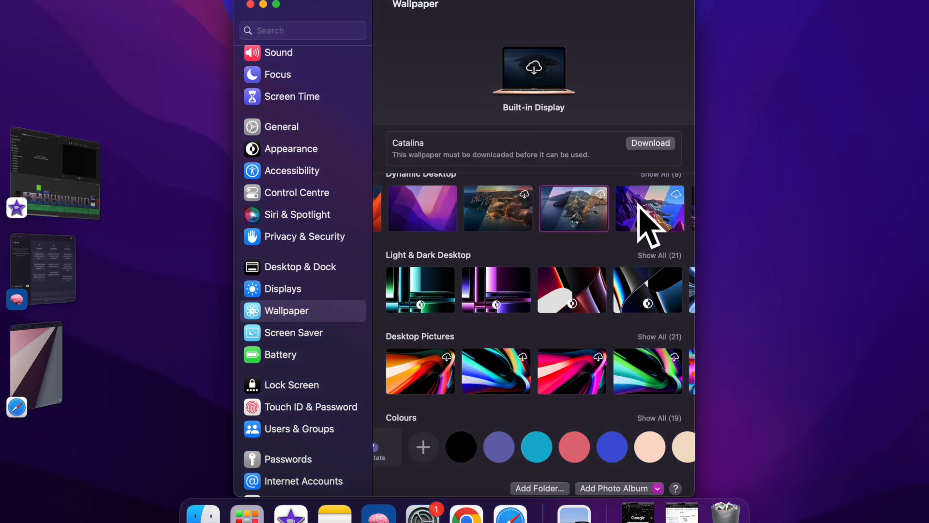
scroll(646, 221, "right", 3)
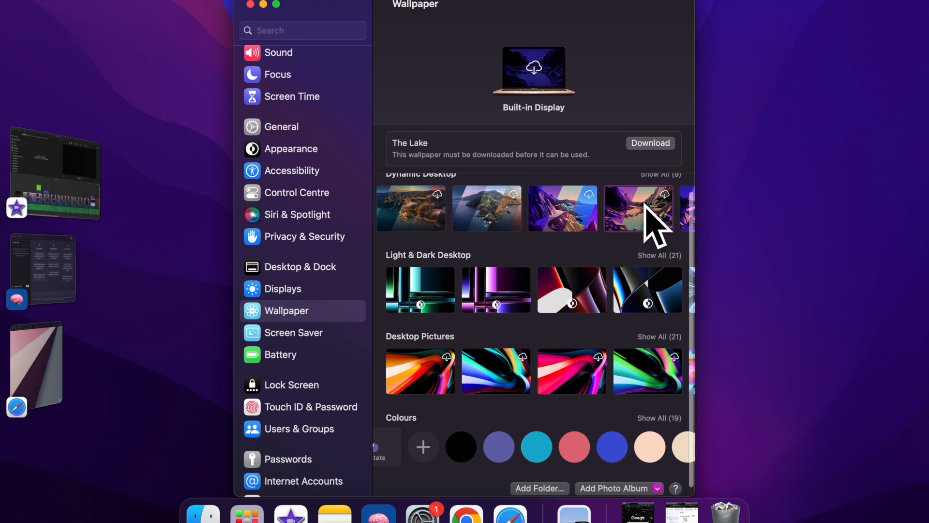
scroll(653, 221, "right", 3)
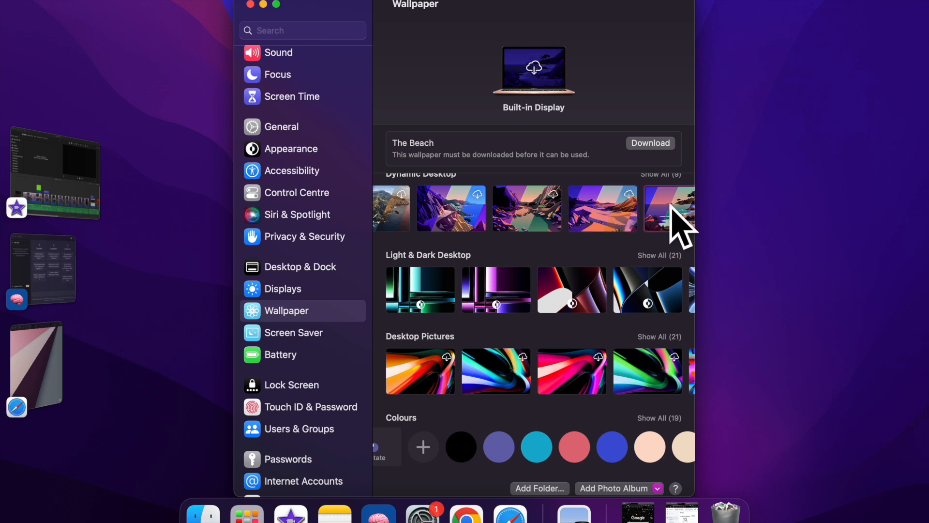
scroll(489, 215, "left", 3)
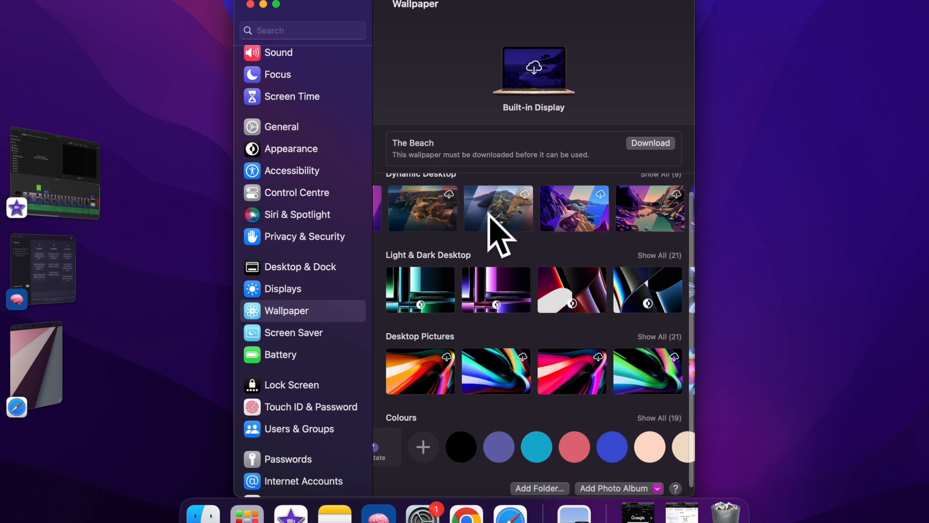
Step: Cycle through solid colour swatches and leave the wallpaper set to Red Orange
left_click(499, 446)
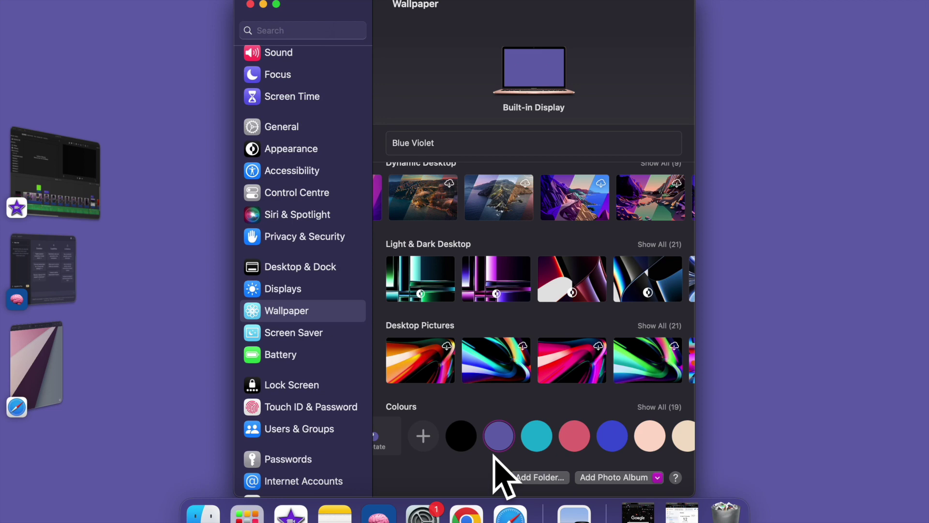
left_click(538, 439)
left_click(573, 435)
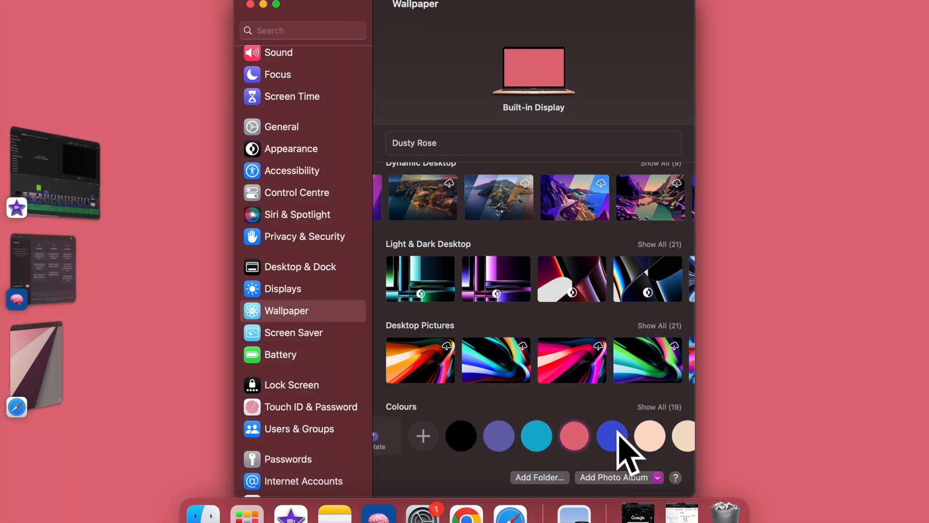
left_click(618, 439)
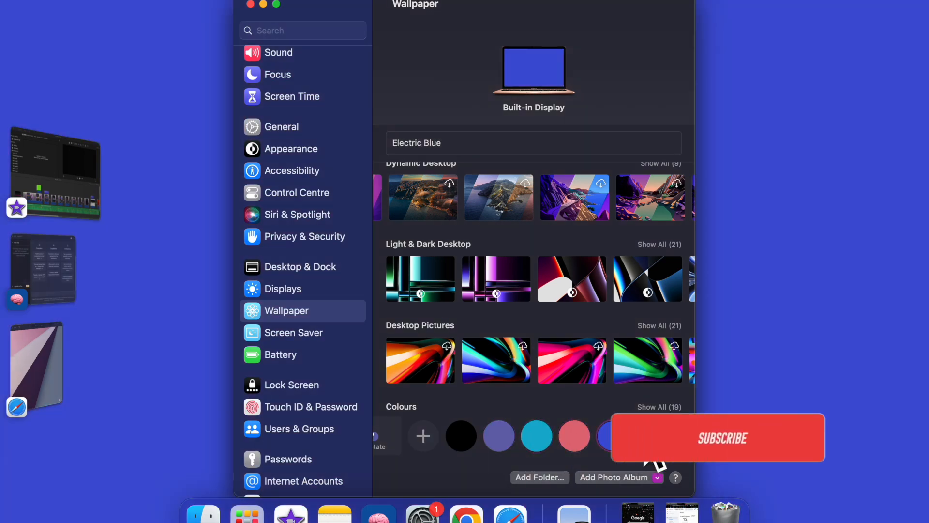
left_click(639, 432)
left_click(616, 443)
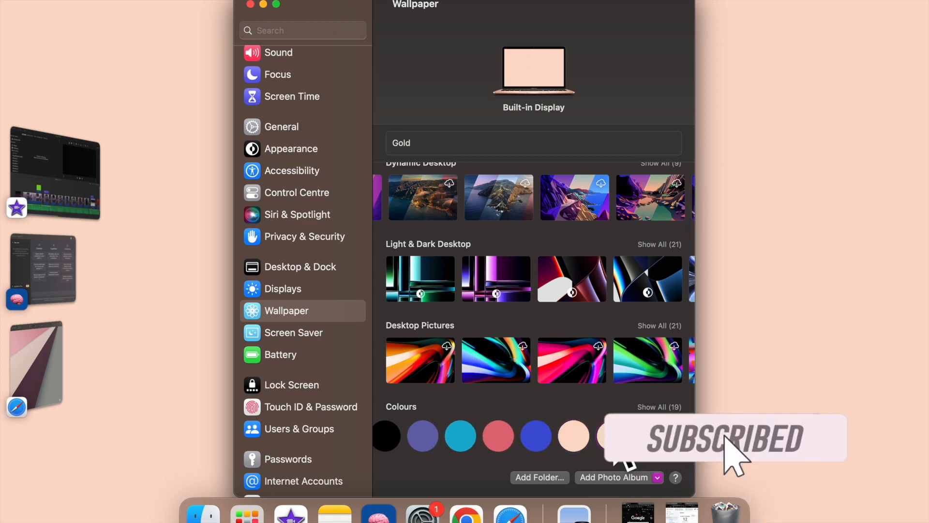
left_click(648, 456)
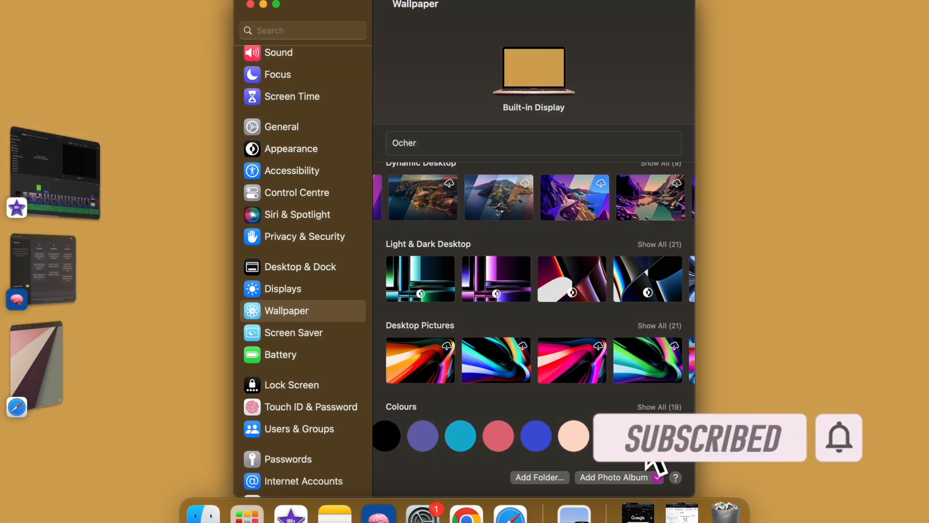
left_click(636, 440)
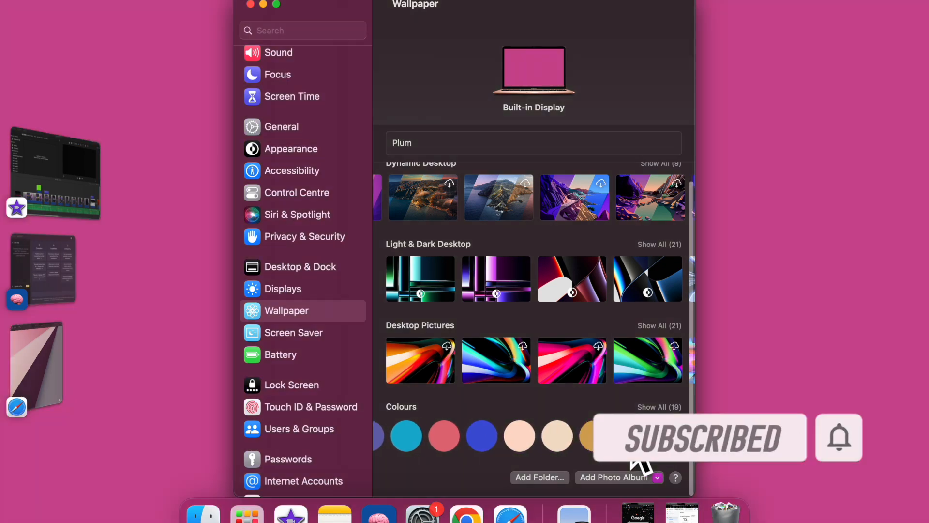
left_click(592, 435)
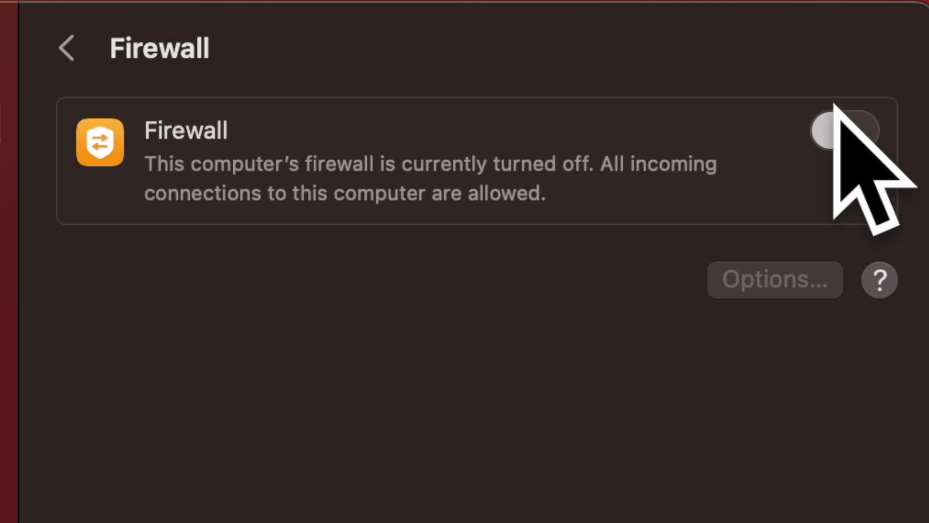
Step: Turn the firewall on in the Network pane
left_click(843, 129)
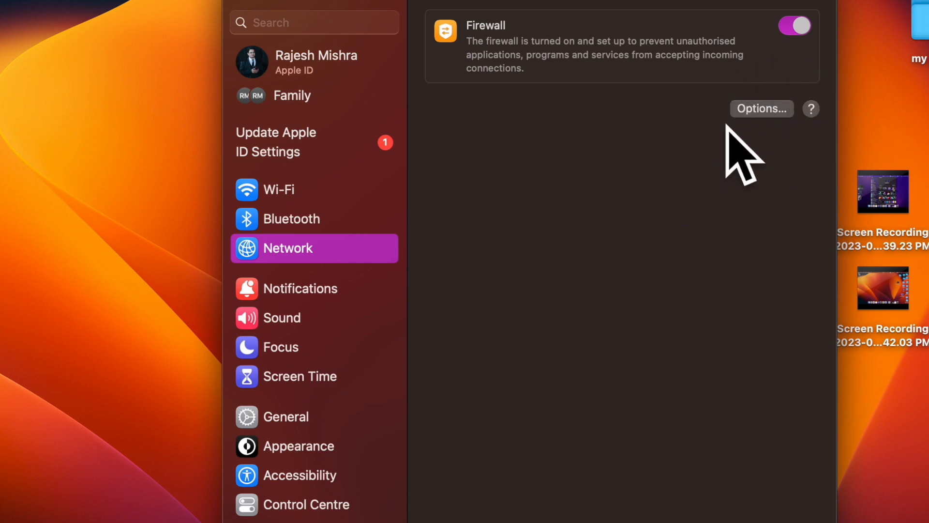
Step: In Firewall Options, toggle 'Block all incoming connections' repeatedly and leave it off
left_click(756, 113)
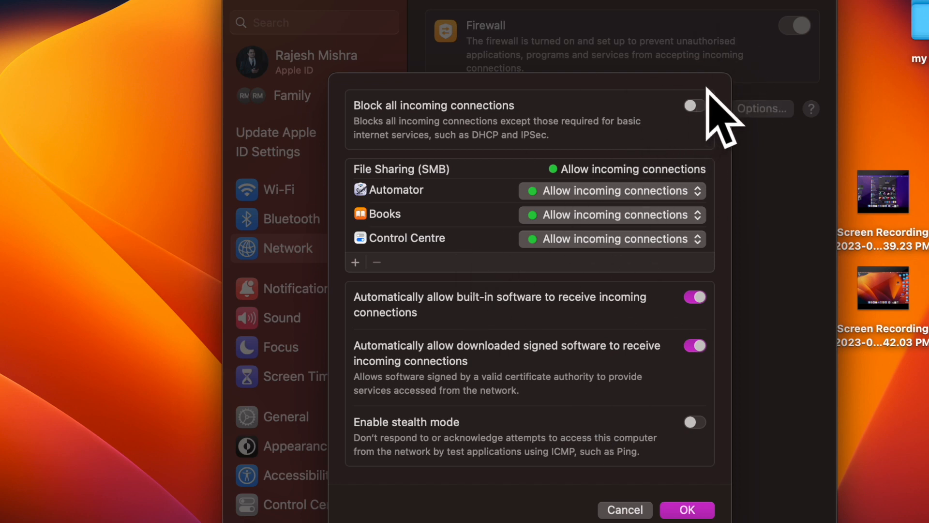
left_click(694, 106)
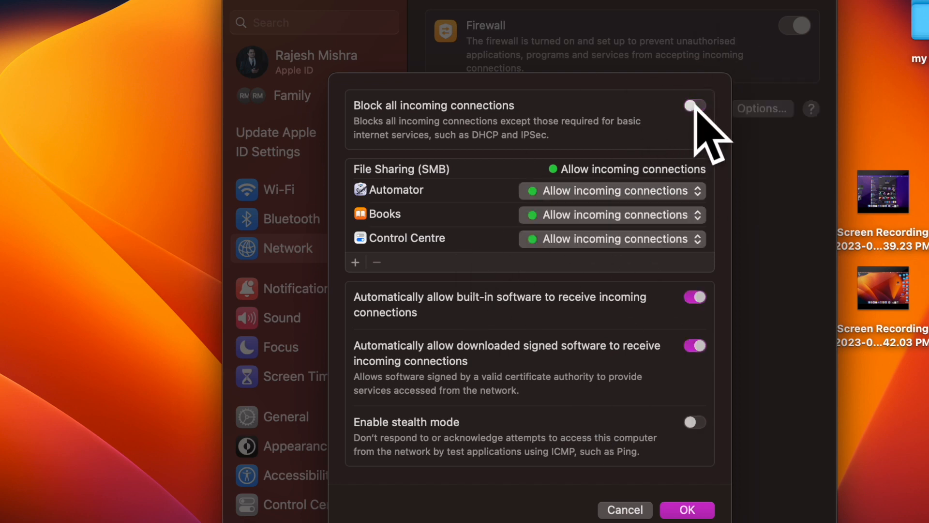
left_click(693, 106)
left_click(694, 106)
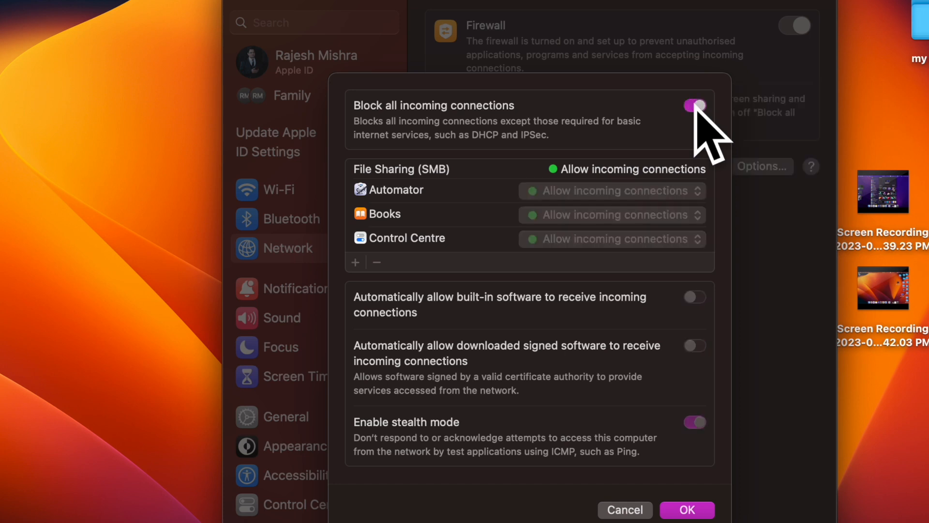
left_click(694, 106)
left_click(696, 107)
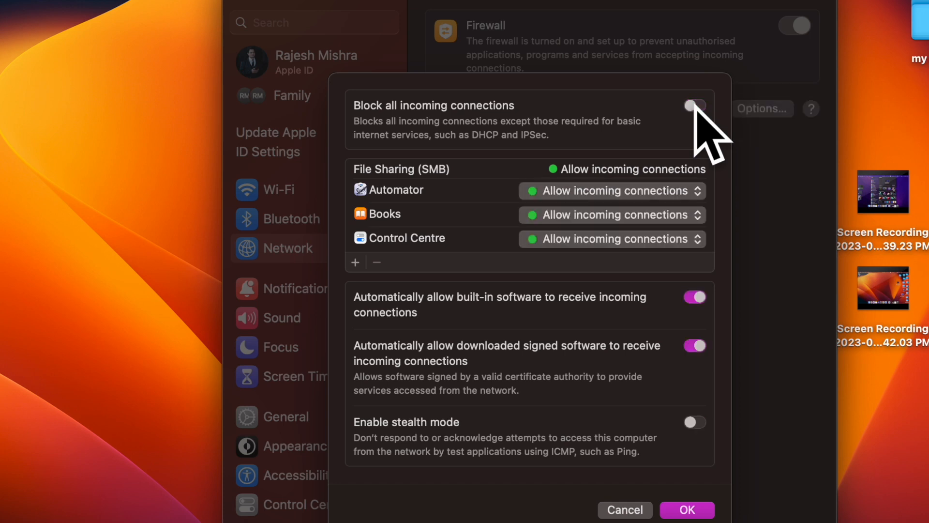
left_click(695, 107)
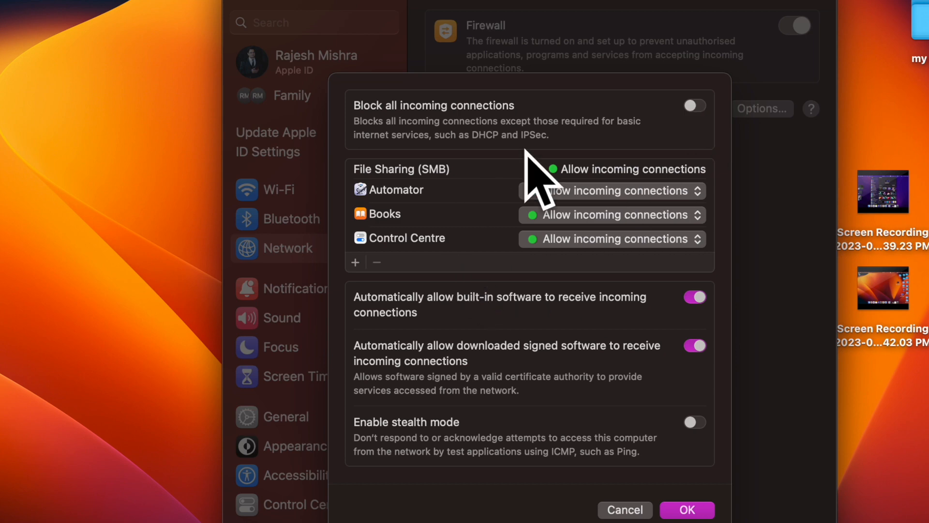
left_click(356, 262)
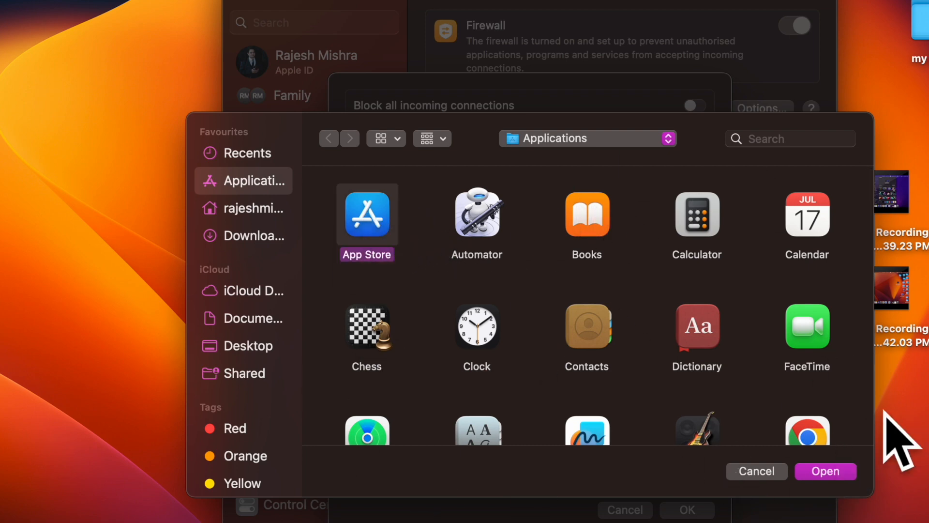
Step: Add App Store to the firewall app list and remove Automator from it
left_click(824, 471)
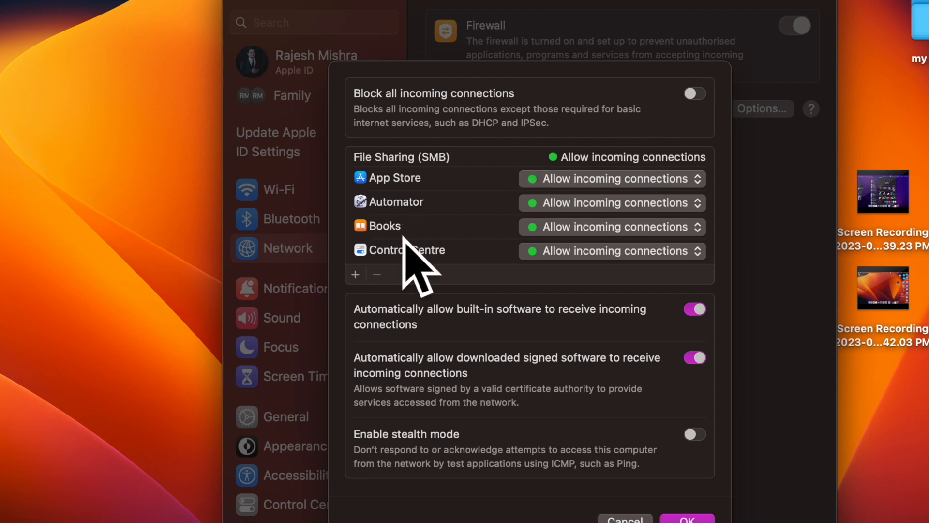
left_click(399, 205)
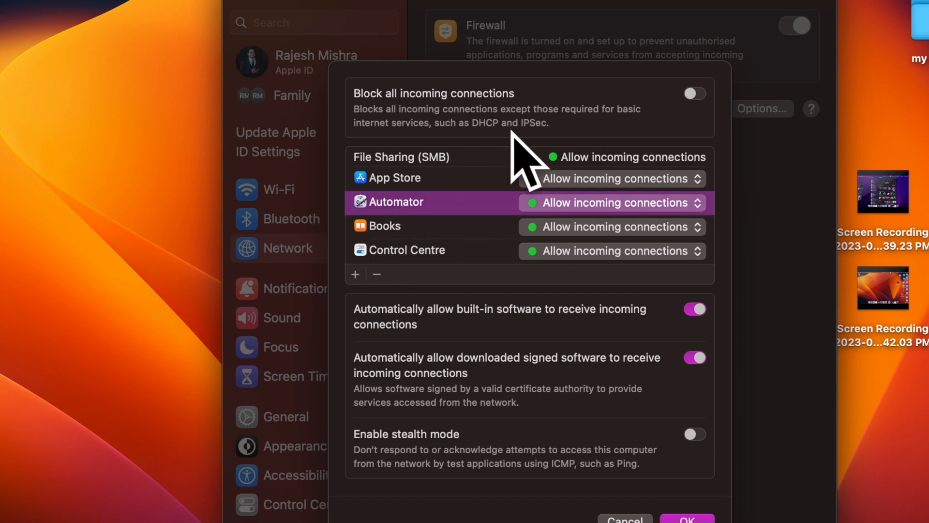
left_click(378, 275)
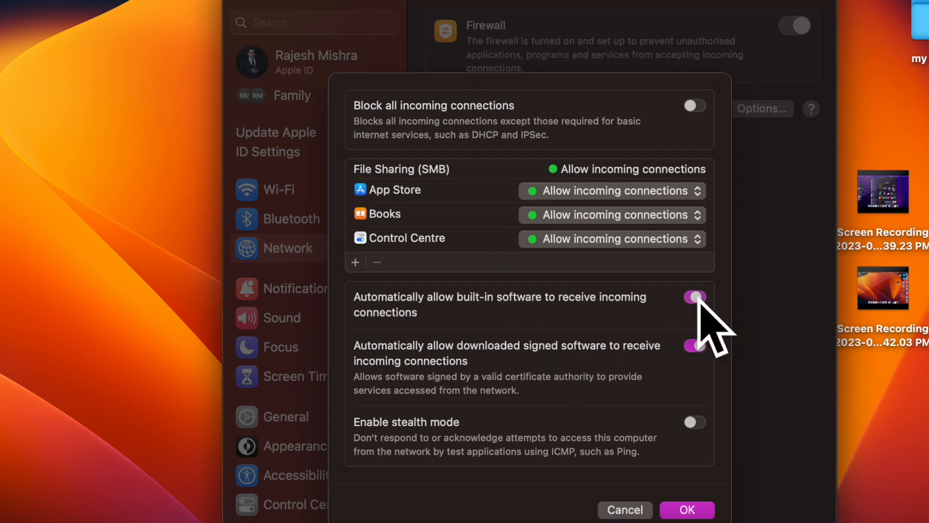
Step: Switch on 'Enable stealth mode' in the Firewall Options sheet
left_click(696, 298)
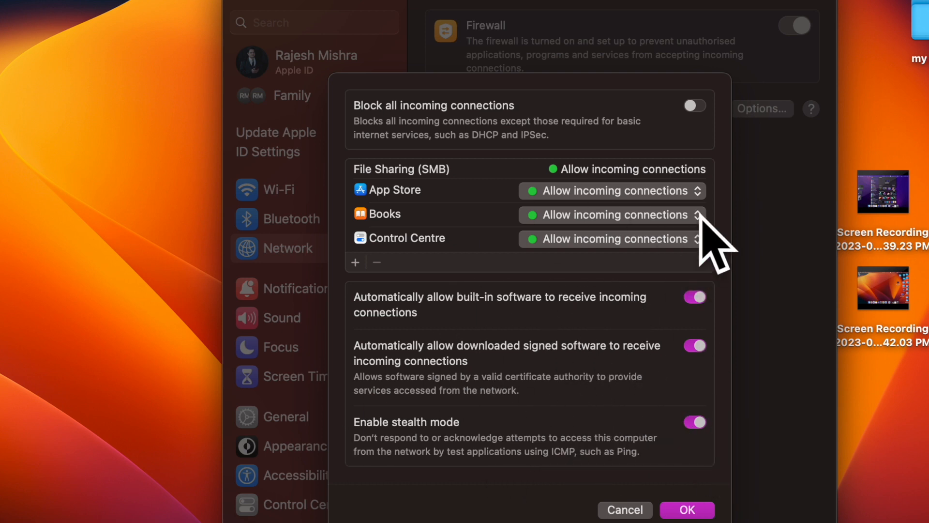
Step: Set App Store to Block incoming connections, leaving Books allowing them
left_click(697, 189)
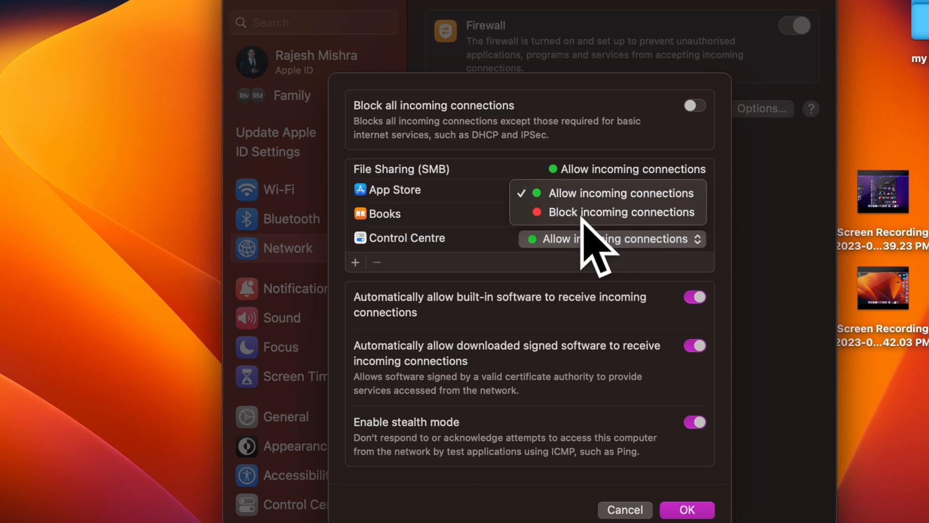
left_click(626, 212)
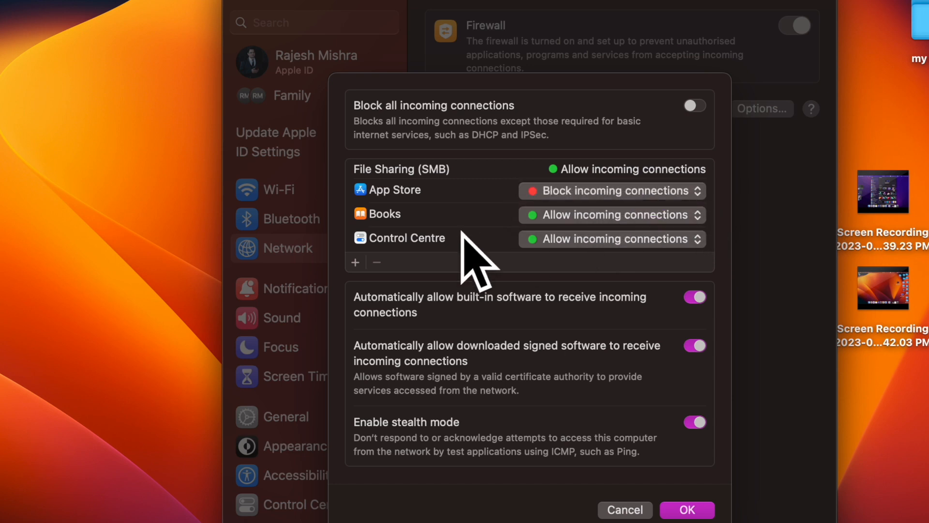
left_click(698, 214)
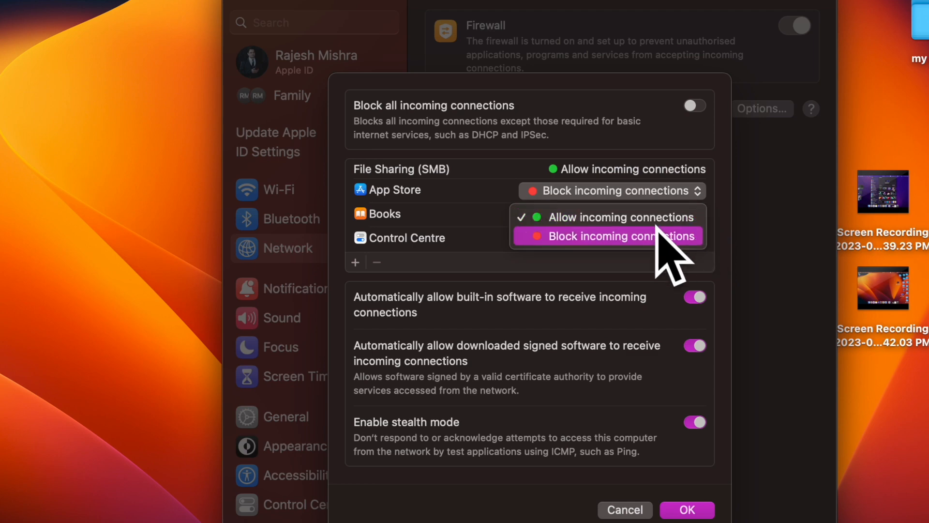